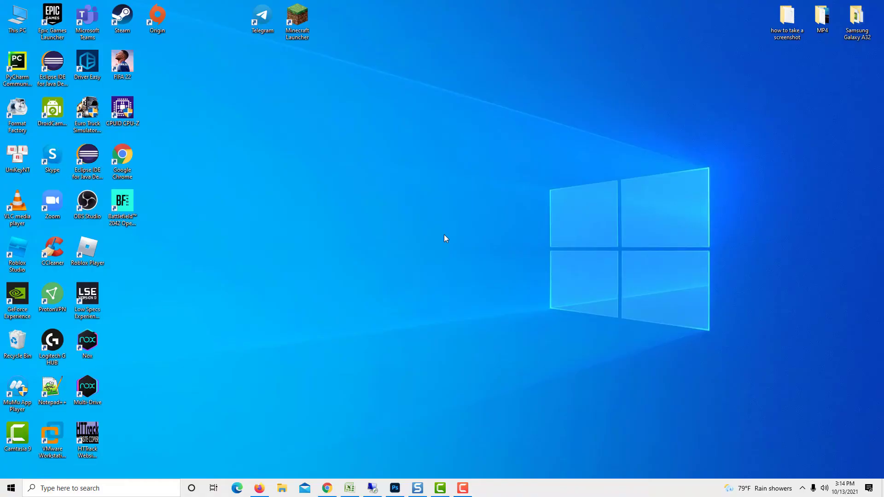
Turn on Use the On-Screen Keyboard under Settings > Ease of Access > Keyboard, then close Settings
left_click(11, 488)
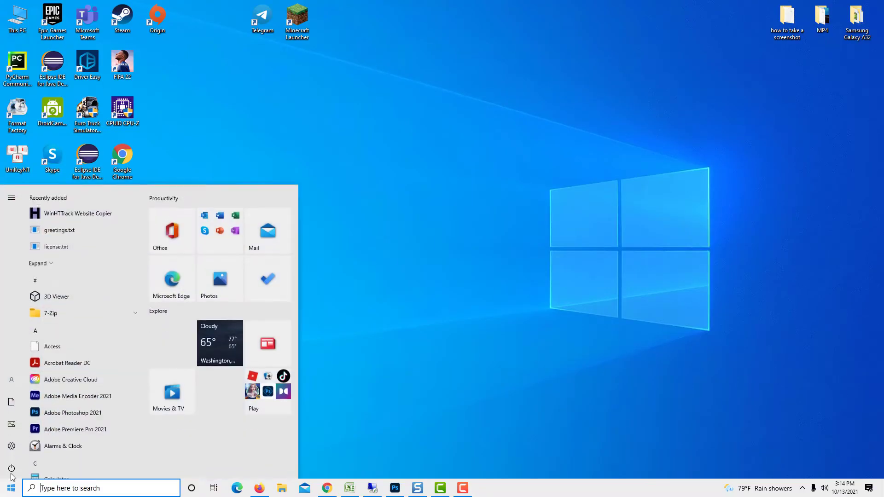
mouse_move(17, 422)
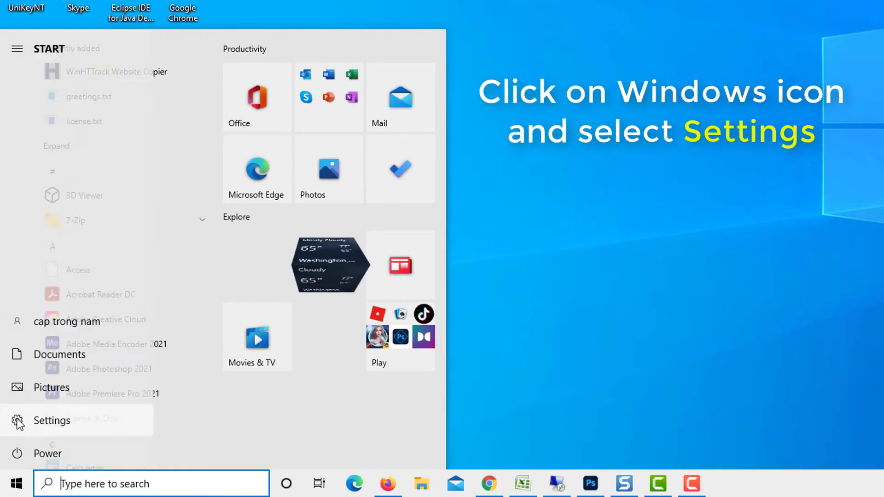
left_click(69, 419)
scroll(337, 328, "down", 3)
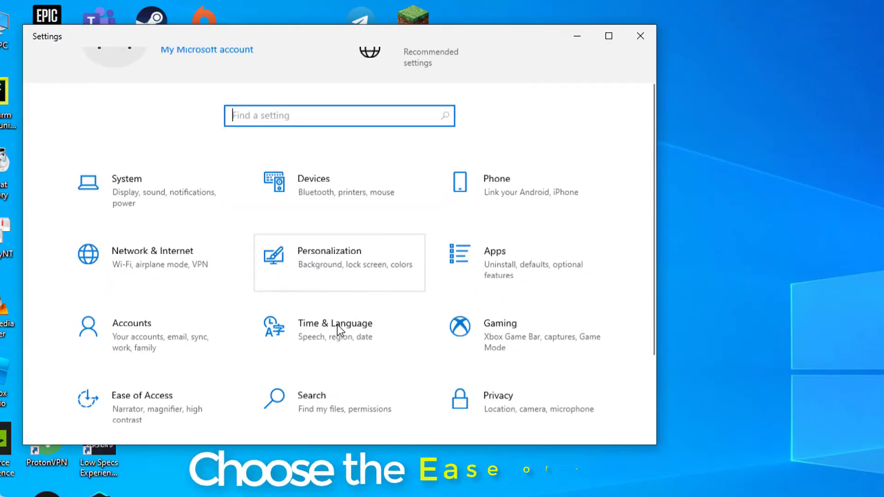
left_click(208, 327)
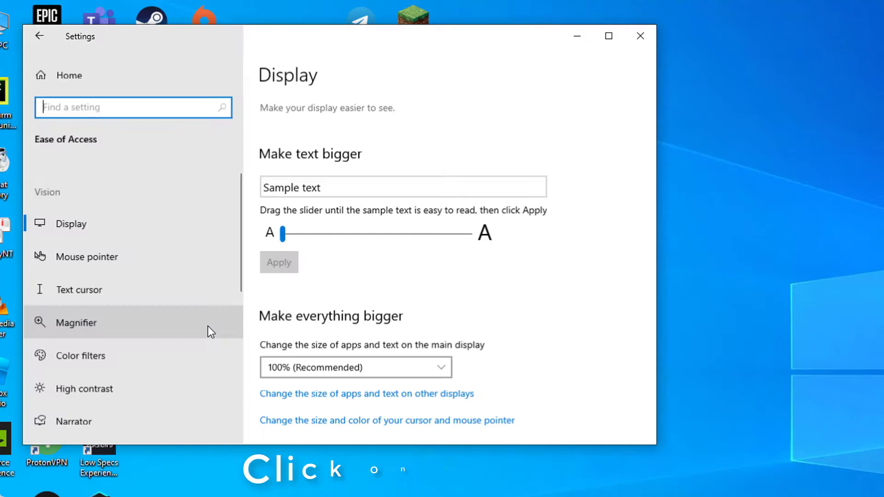
scroll(193, 261, "down", 5)
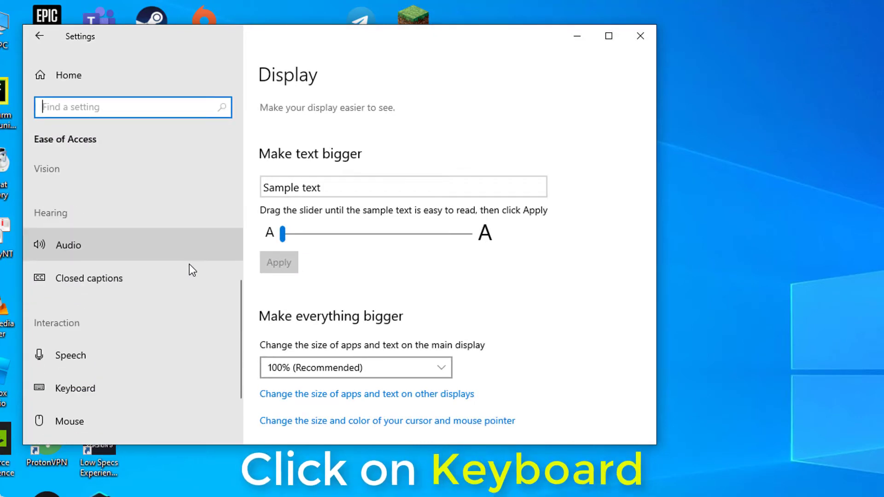
left_click(141, 393)
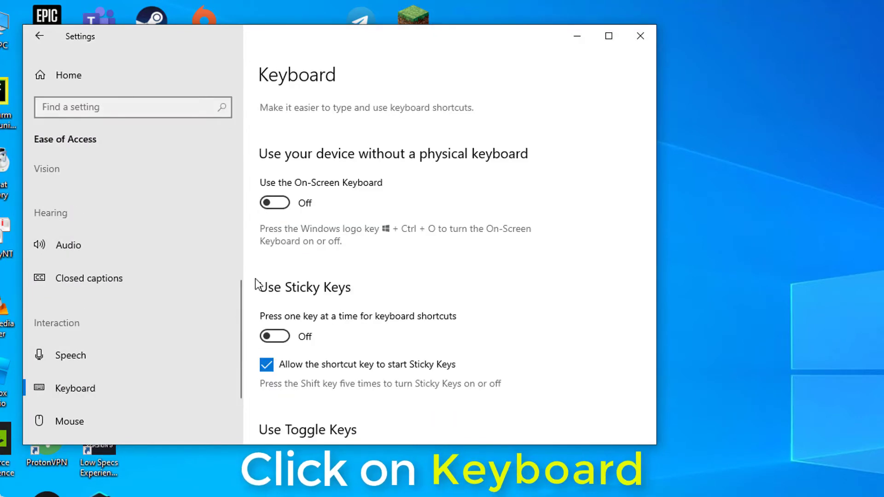
left_click(285, 202)
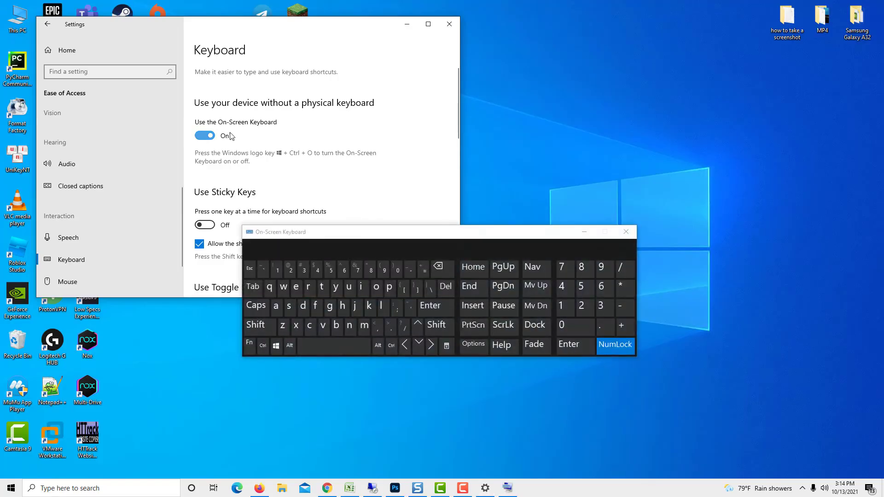
left_click(449, 24)
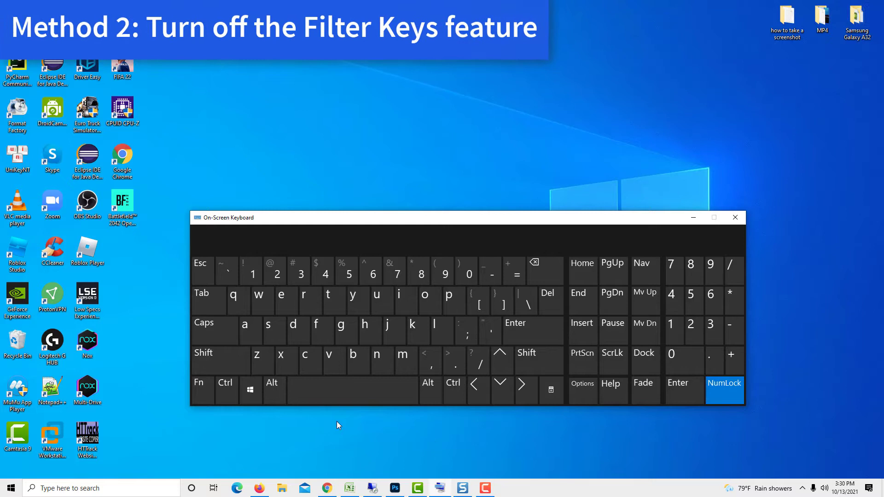
Open the Run dialog with Win+R on the on-screen keyboard and clear its prefilled text
left_click(256, 389)
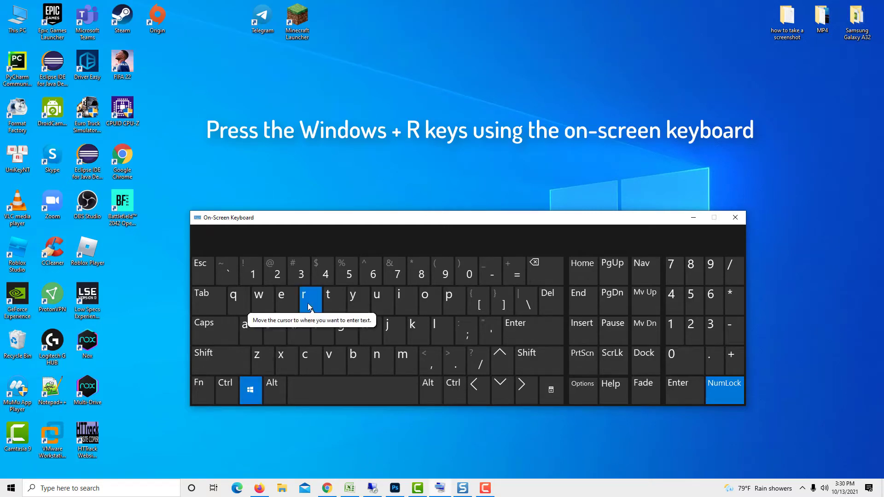
left_click(306, 302)
left_click(80, 432)
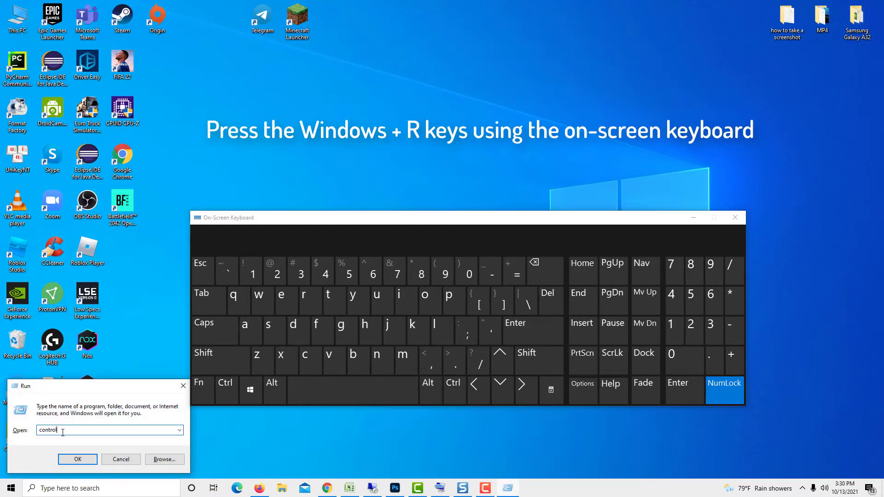
double_click(80, 432)
key("BackSpace")
Enter 'control' in the Run box and run it to launch Control Panel
left_click(480, 287)
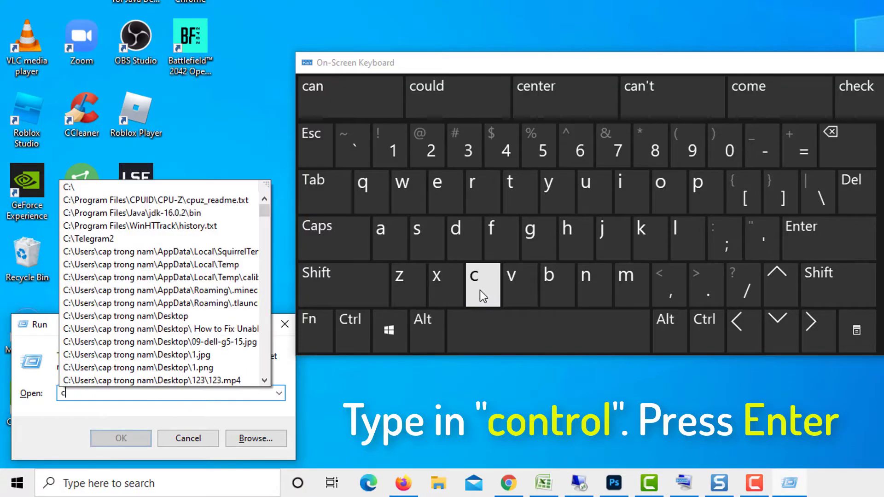
left_click(663, 188)
left_click(591, 275)
left_click(512, 190)
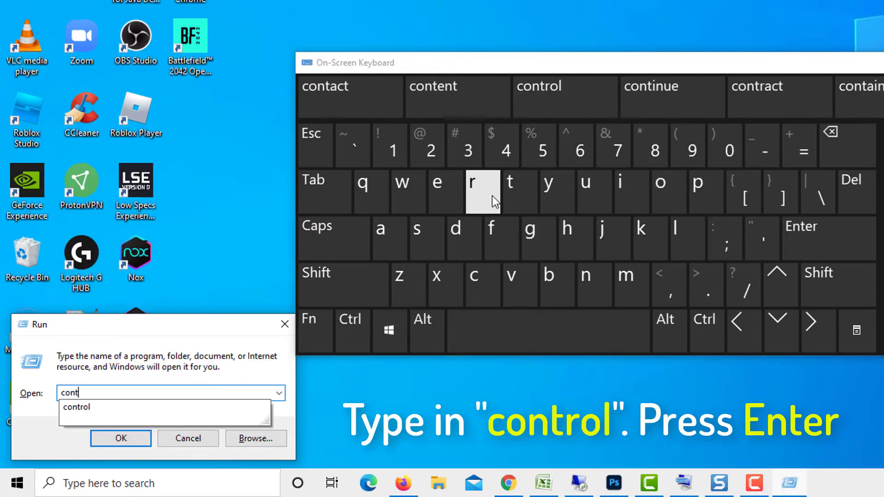
left_click(493, 195)
left_click(682, 195)
left_click(685, 223)
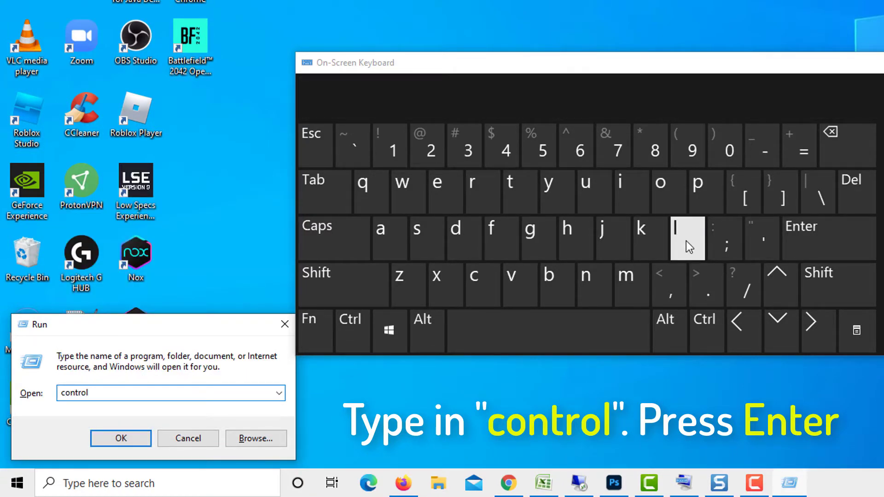
left_click(824, 231)
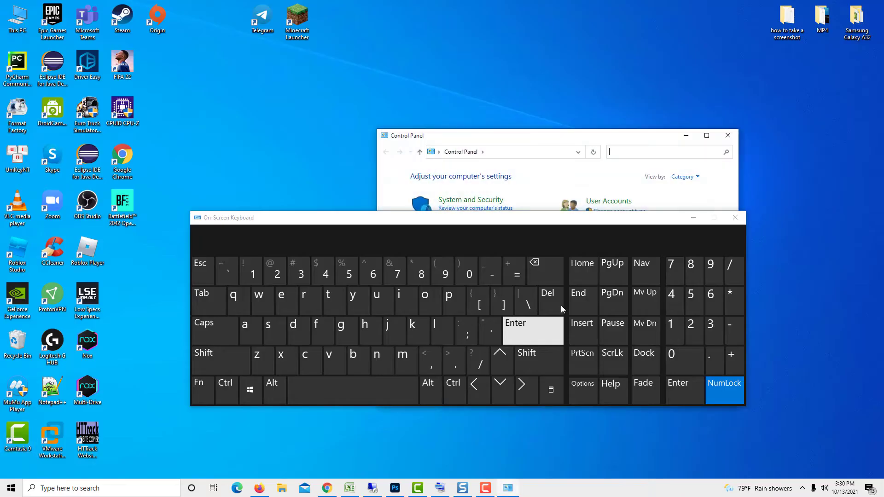
Close the On-Screen Keyboard and open Control Panel's Ease of Access category in Category view
left_click(700, 220)
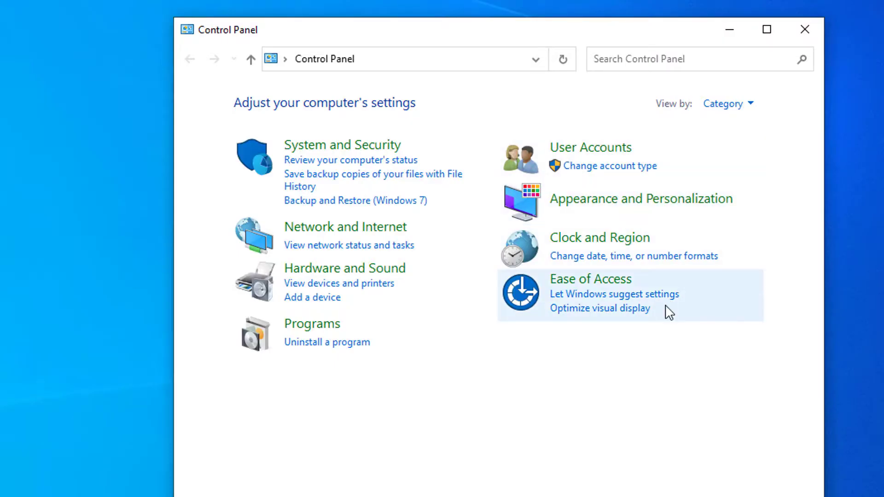
left_click(733, 109)
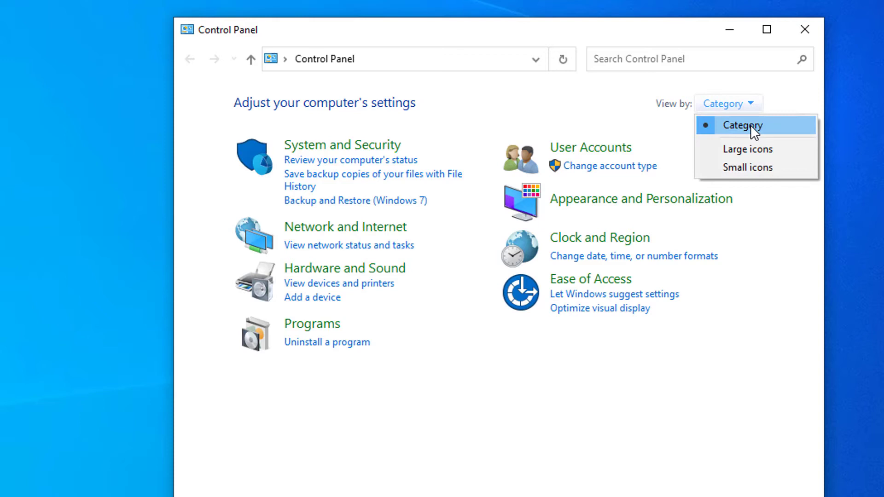
left_click(750, 126)
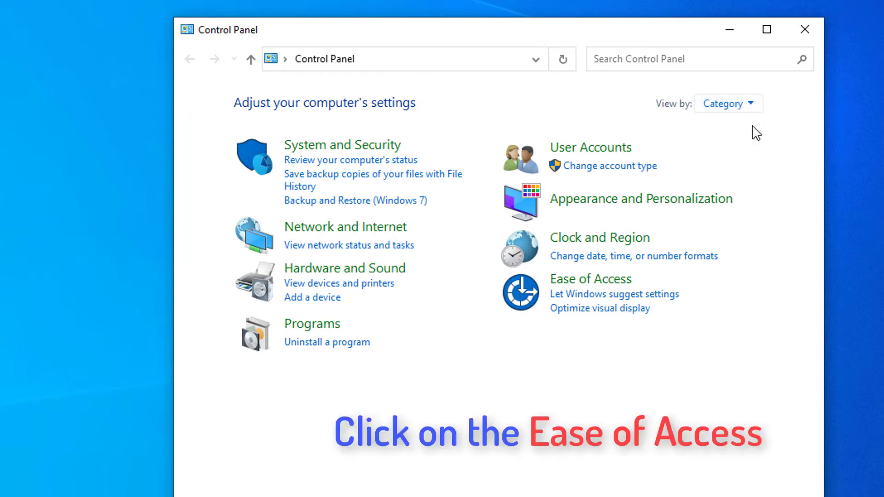
left_click(607, 280)
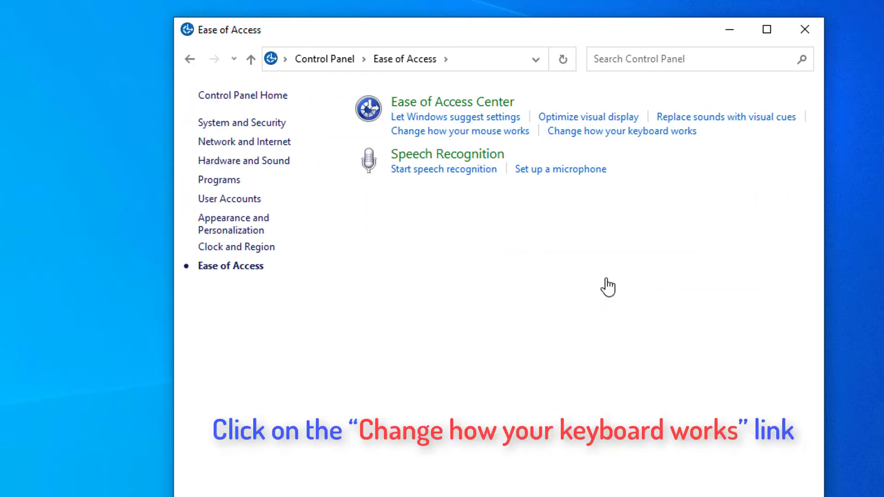
In Change how your keyboard works, toggle Turn on Filter Keys on and back off
left_click(628, 133)
scroll(522, 263, "down", 1)
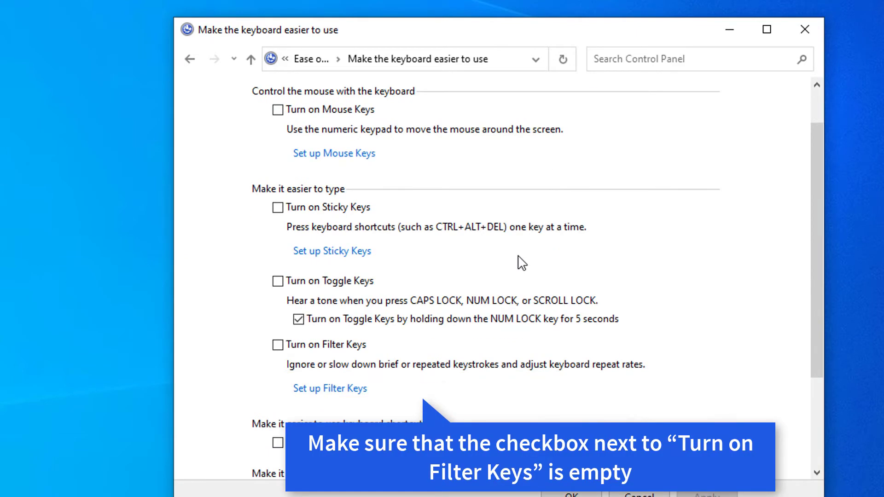
scroll(522, 262, "down", 2)
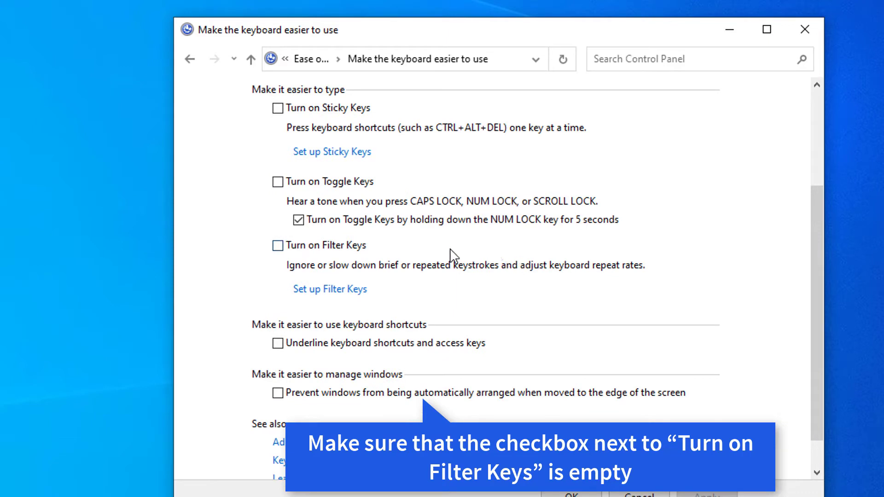
left_click(303, 251)
left_click(318, 251)
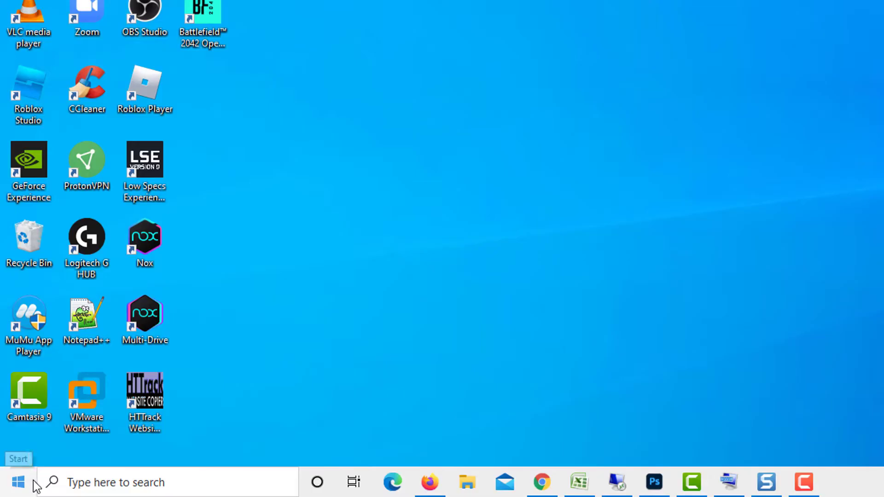
Open Device Manager from the Start right-click menu and expand Universal Serial Bus controllers
right_click(21, 489)
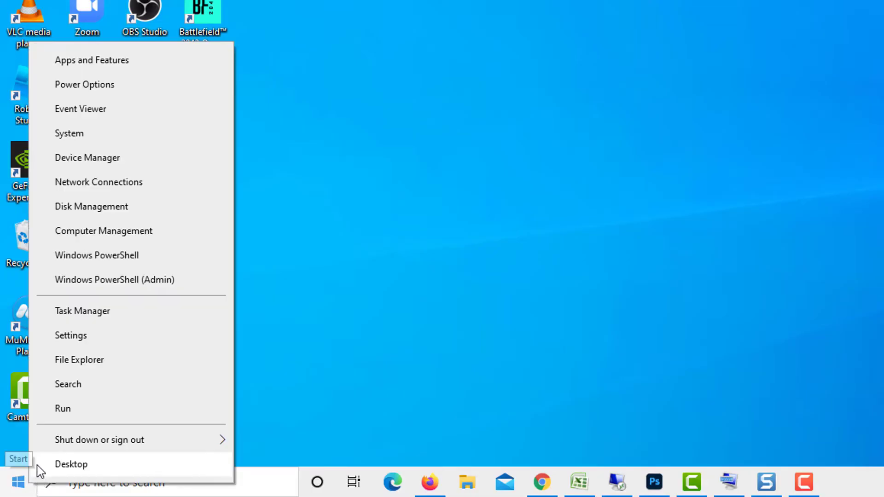
left_click(114, 161)
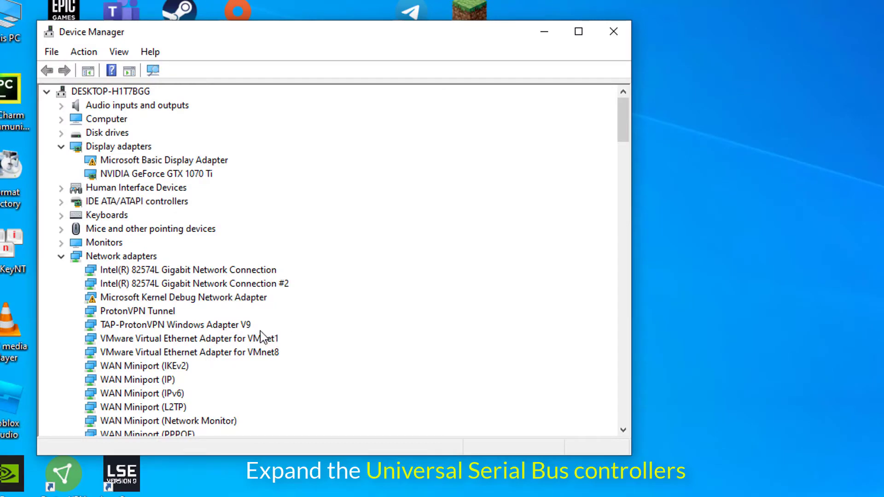
left_click(63, 258)
scroll(131, 317, "down", 20)
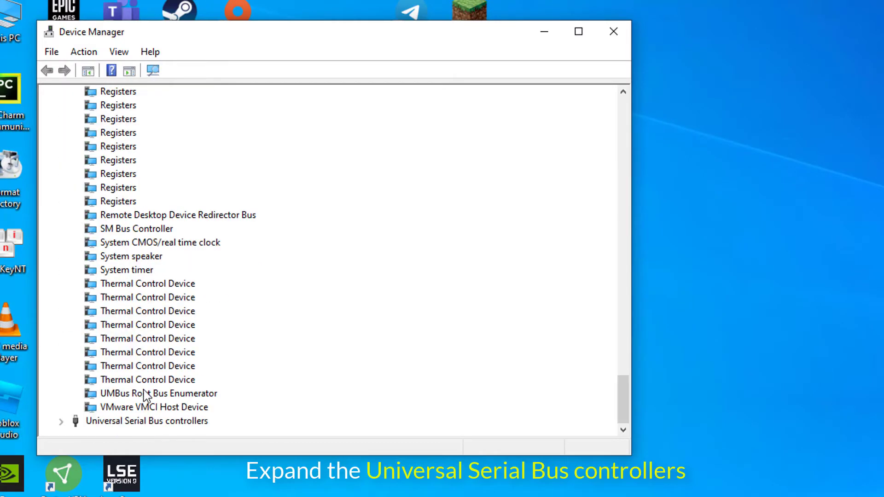
left_click(60, 421)
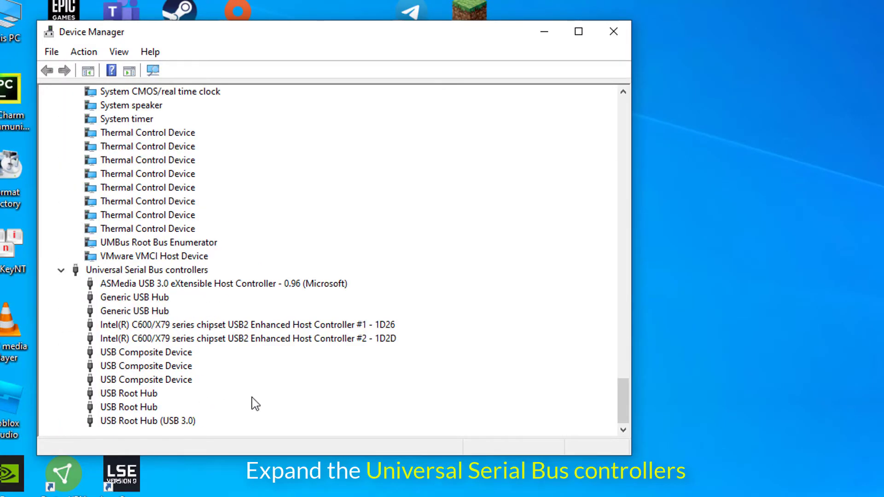
Uncheck 'Allow the computer to turn off this device' for both Generic USB Hubs
left_click(163, 298)
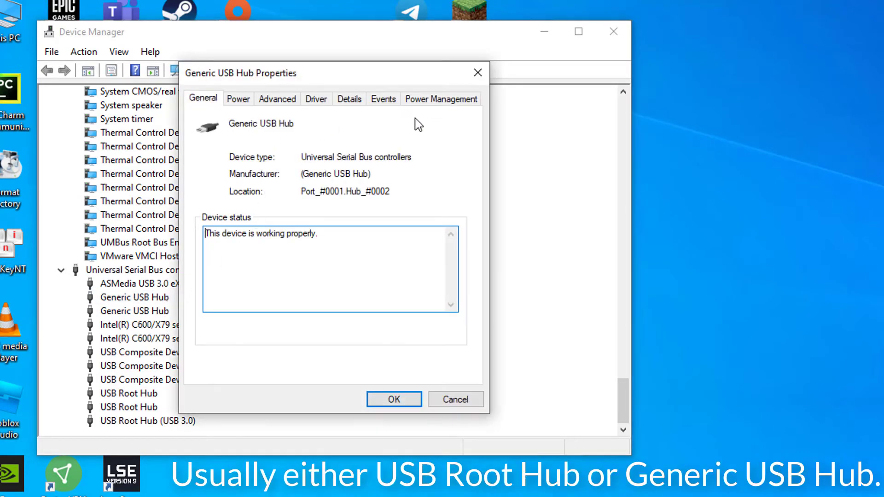
left_click(451, 100)
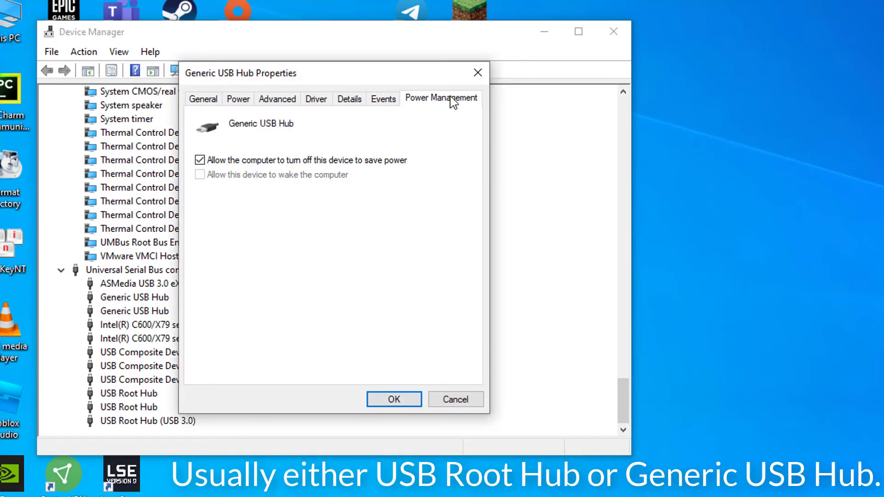
left_click(249, 163)
left_click(413, 400)
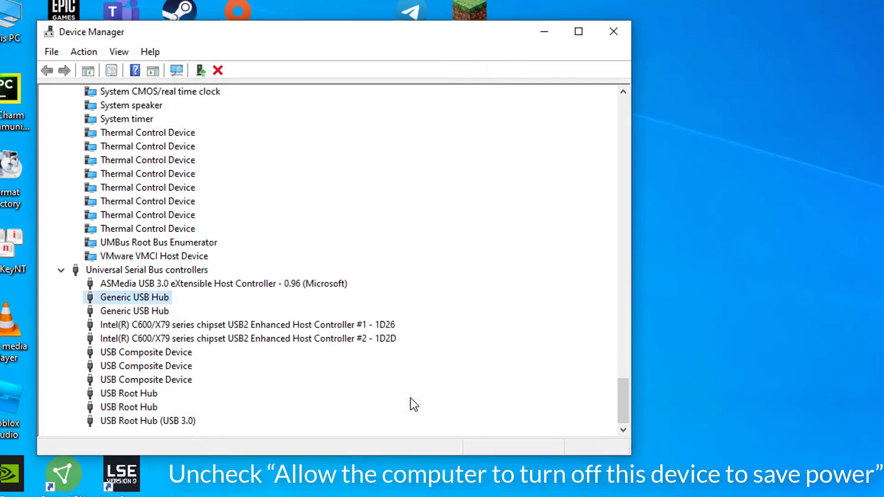
double_click(165, 312)
left_click(463, 107)
left_click(249, 163)
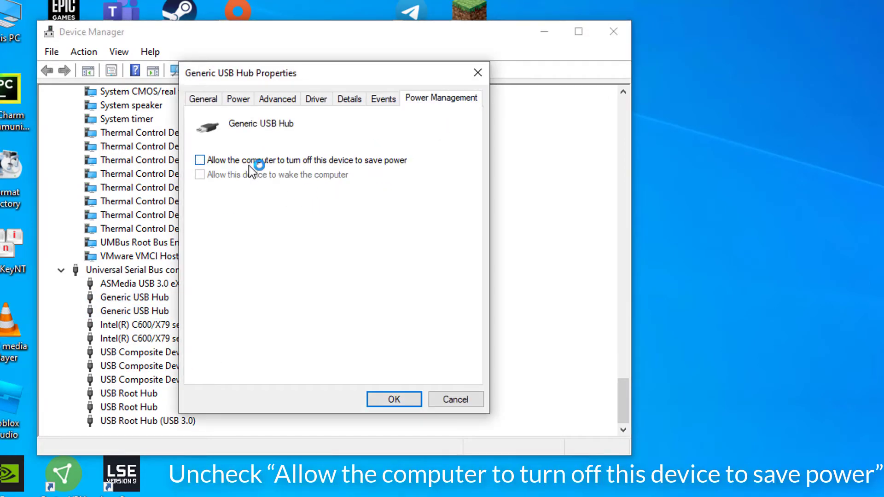
left_click(394, 400)
Uncheck power-saving turn-off for the two USB Root Hubs and the USB Root Hub (USB 3.0)
double_click(129, 393)
left_click(442, 99)
left_click(200, 160)
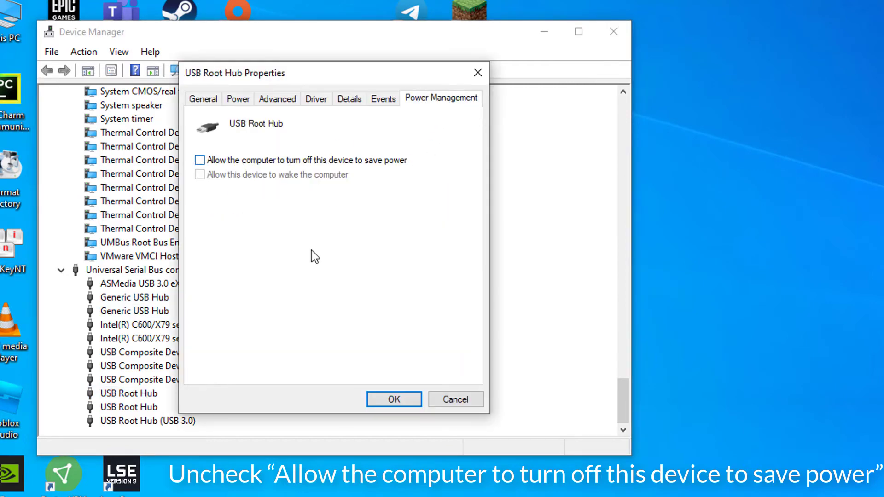
left_click(394, 399)
double_click(129, 407)
left_click(442, 99)
left_click(199, 160)
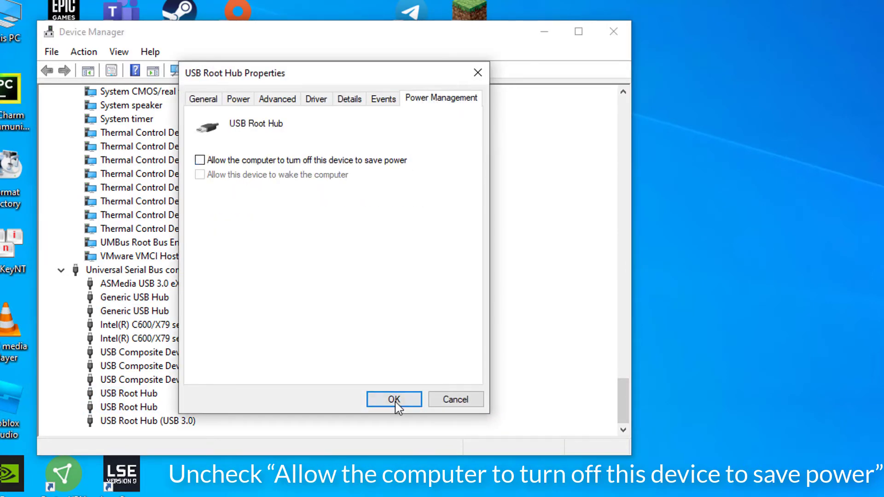
left_click(393, 399)
double_click(148, 421)
left_click(363, 98)
left_click(249, 161)
left_click(386, 395)
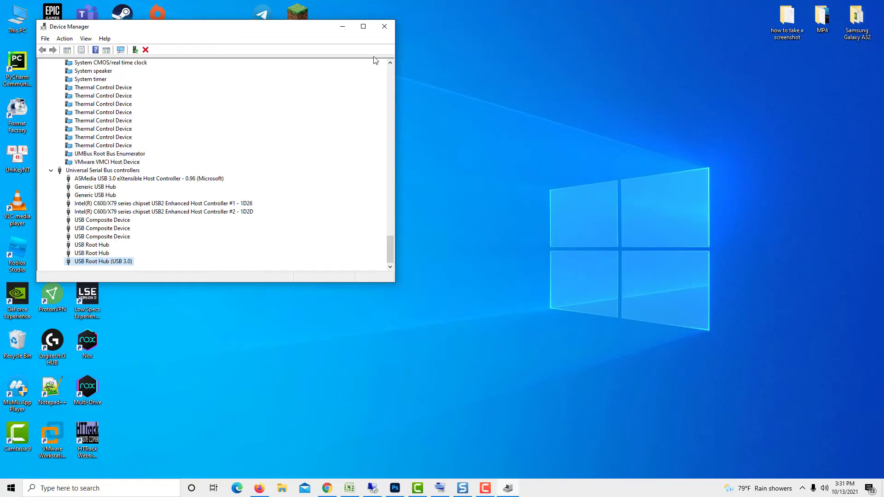
Close Device Manager and restart the computer from the Start menu's Power options
left_click(387, 28)
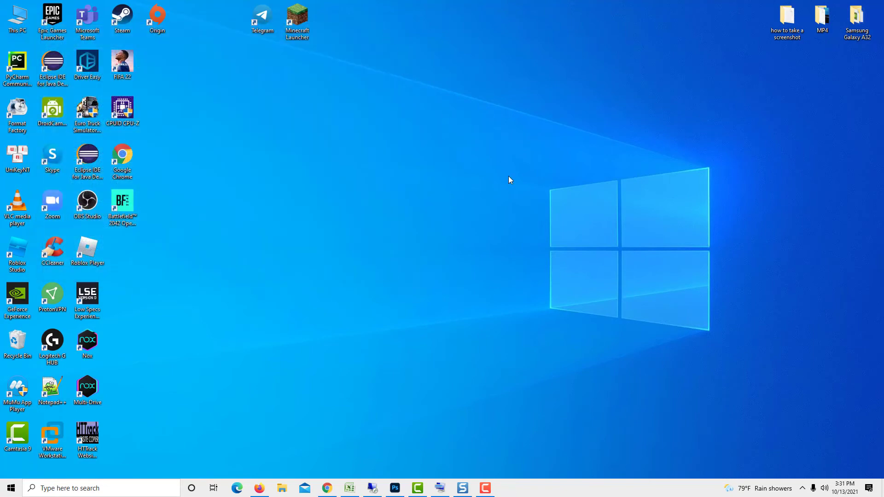
left_click(9, 494)
left_click(12, 468)
left_click(28, 445)
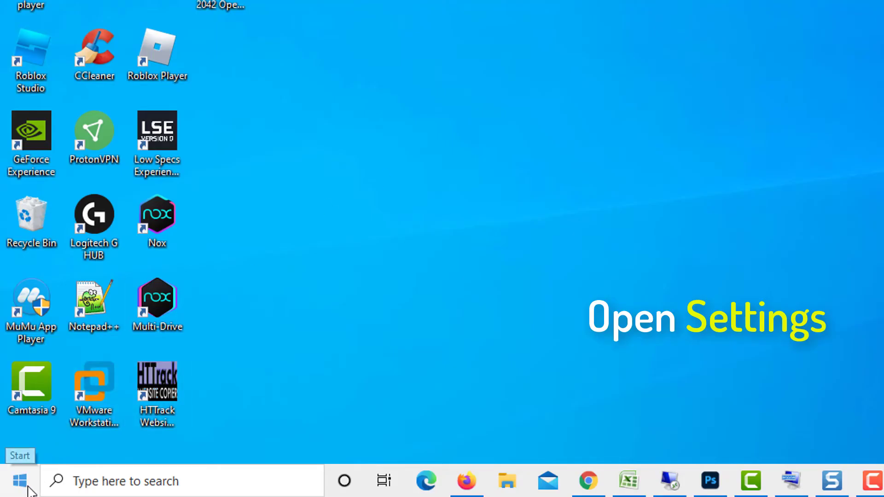
Open Windows Settings and bring up the On-Screen Keyboard with Ctrl+Win+O
left_click(21, 482)
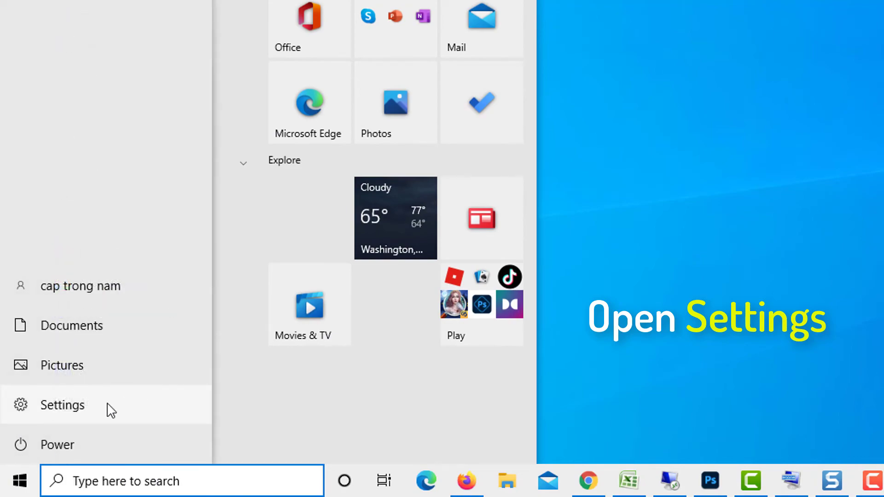
left_click(110, 410)
key("ctrl+super+o")
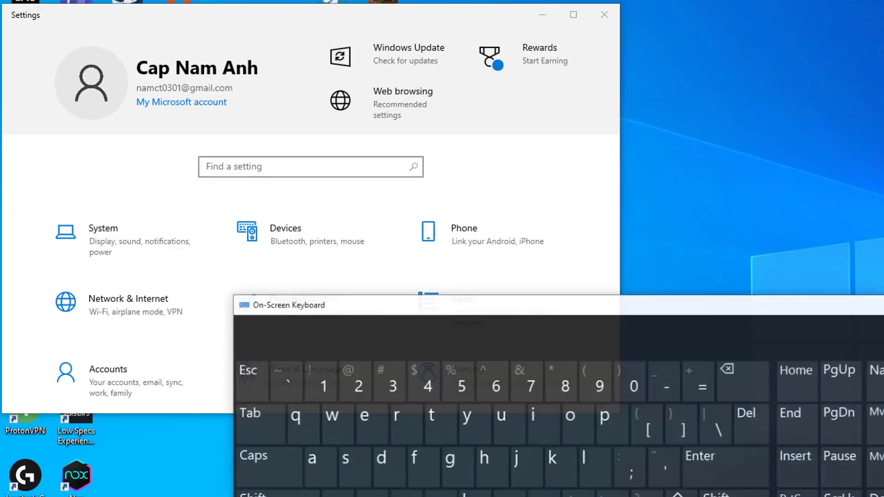
Search settings for 'fix keyboard' and choose Find and fix keyboard problems
left_click(366, 416)
left_click(489, 375)
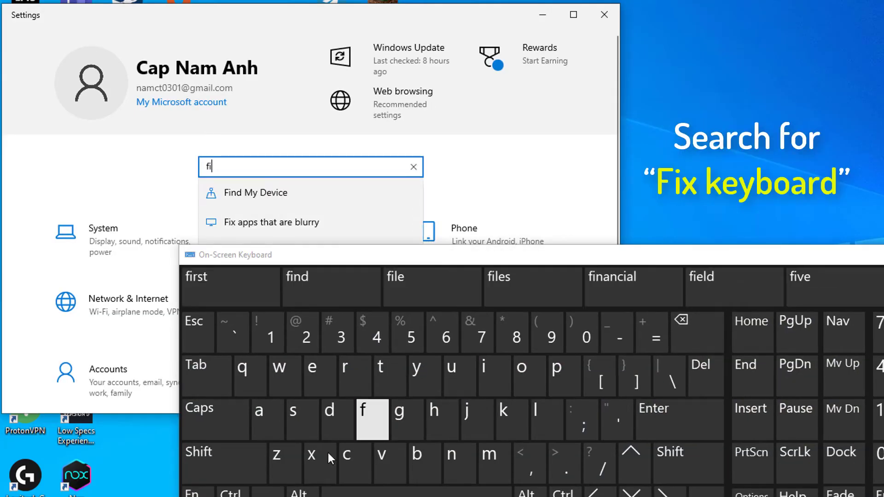
left_click(313, 461)
left_click(415, 493)
left_click(509, 417)
left_click(317, 375)
left_click(423, 377)
left_click(419, 460)
left_click(526, 373)
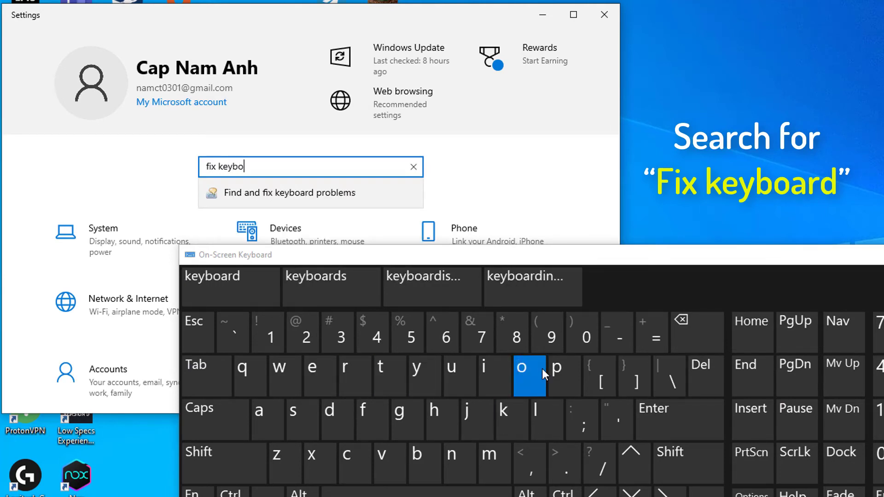
left_click(265, 417)
left_click(346, 375)
left_click(340, 418)
left_click(298, 196)
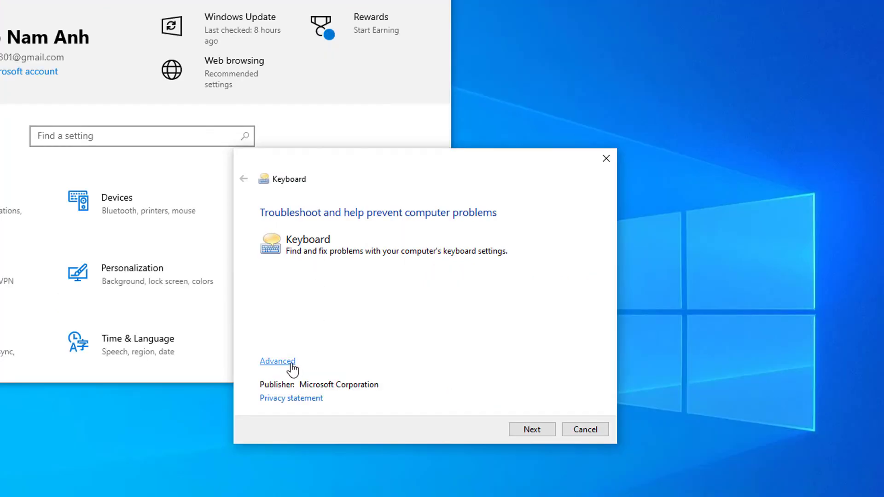
Under Advanced, keep Apply repairs automatically checked and start detecting keyboard problems
left_click(290, 362)
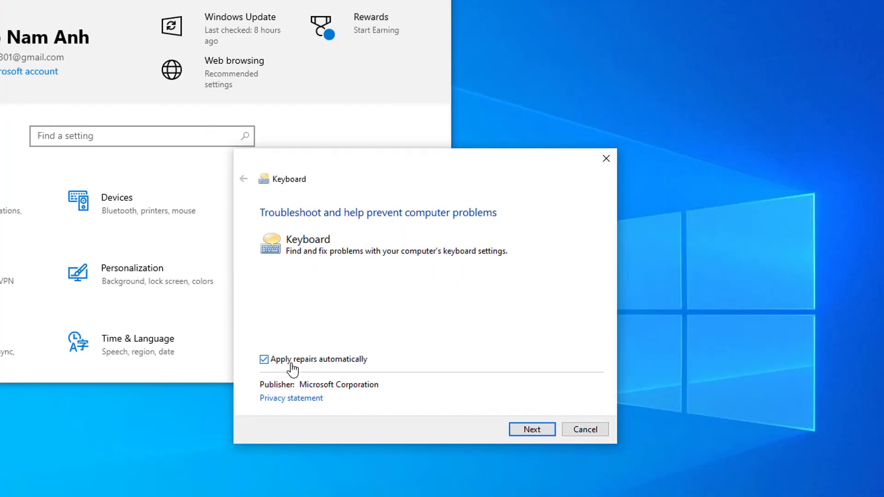
left_click(533, 432)
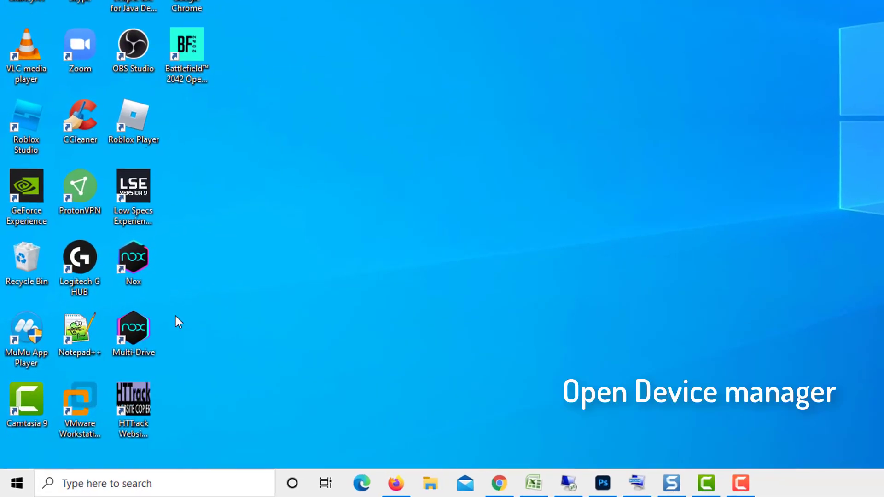
In Device Manager, expand Keyboards and search automatically for an updated HID Keyboard Device driver
right_click(21, 483)
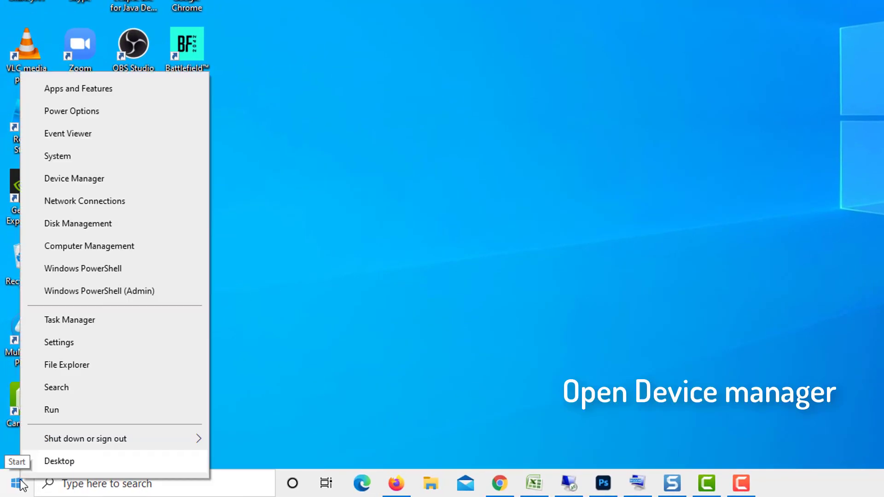
left_click(106, 180)
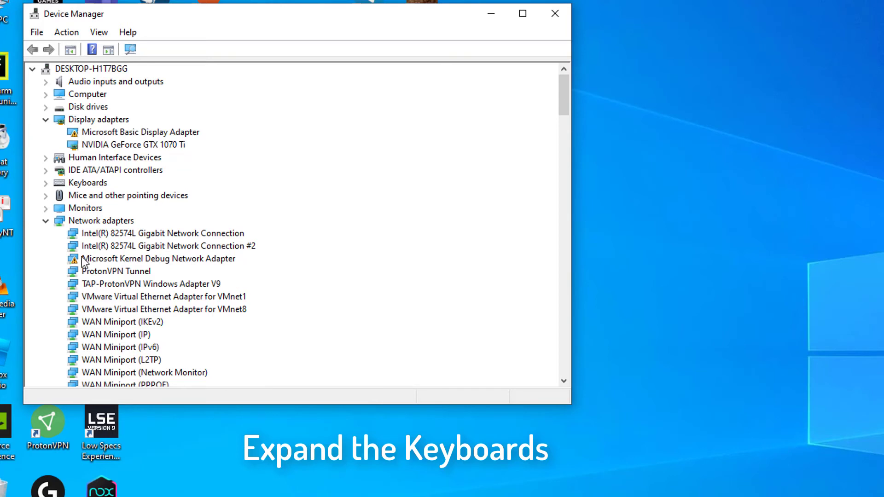
left_click(46, 222)
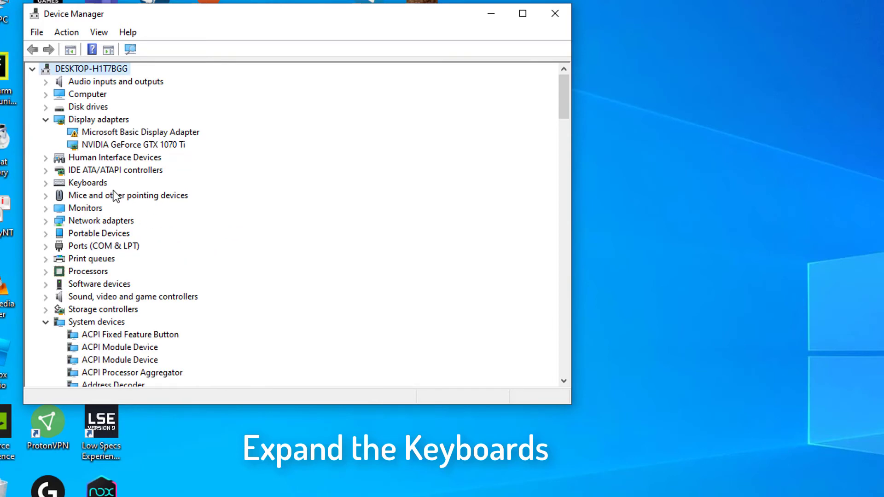
double_click(74, 183)
left_click(148, 196)
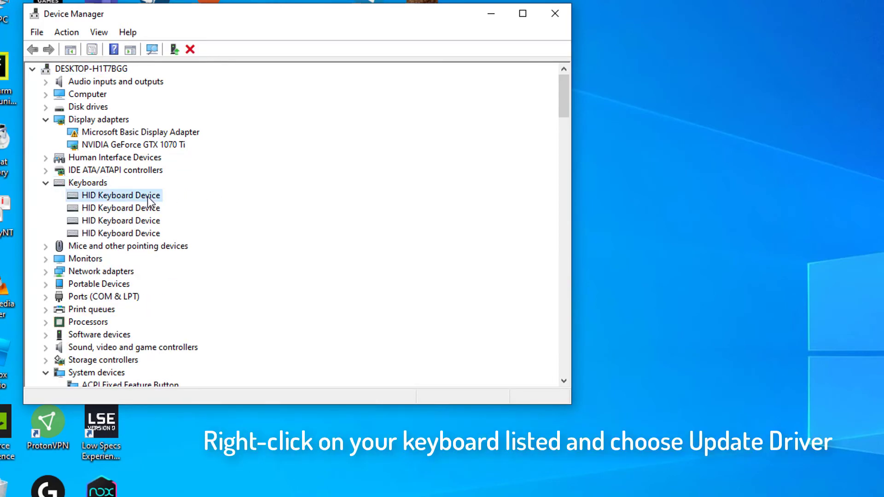
right_click(157, 195)
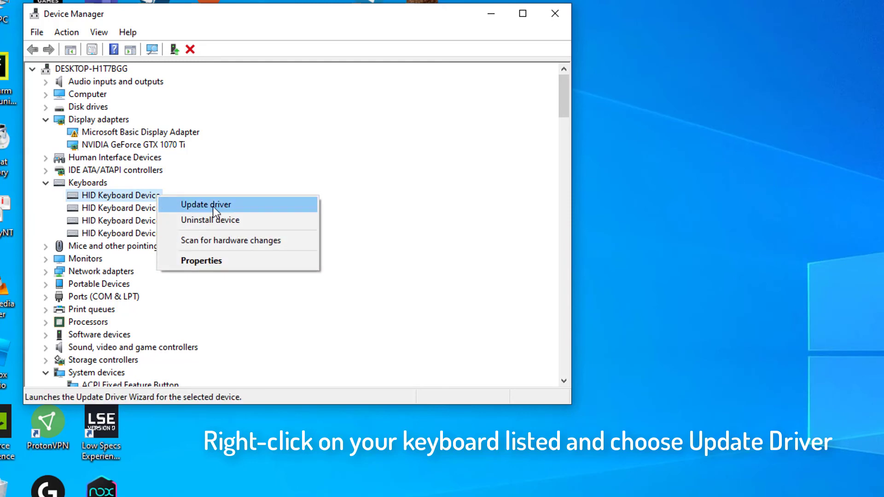
left_click(252, 204)
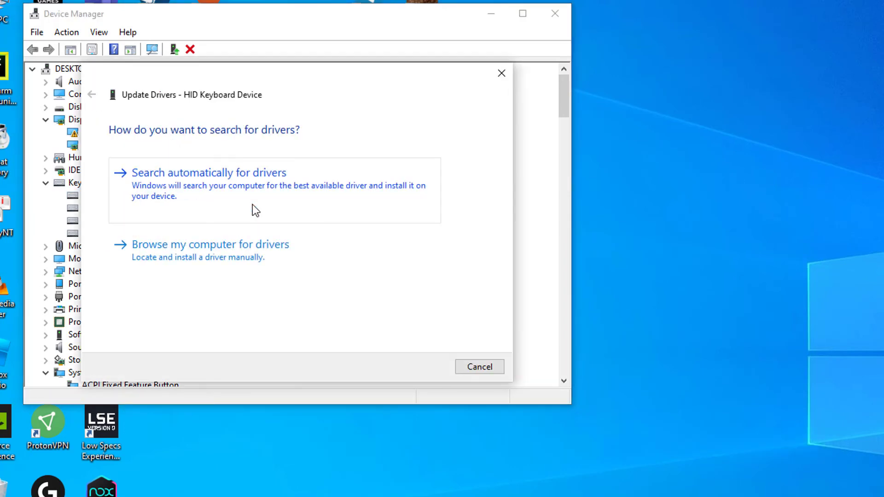
left_click(297, 207)
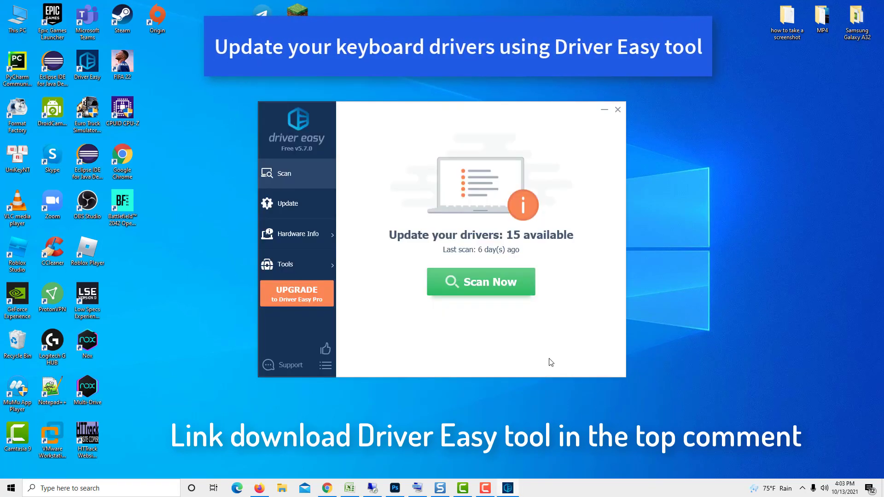
Start a Driver Easy scan for outdated drivers with Scan Now
left_click(515, 295)
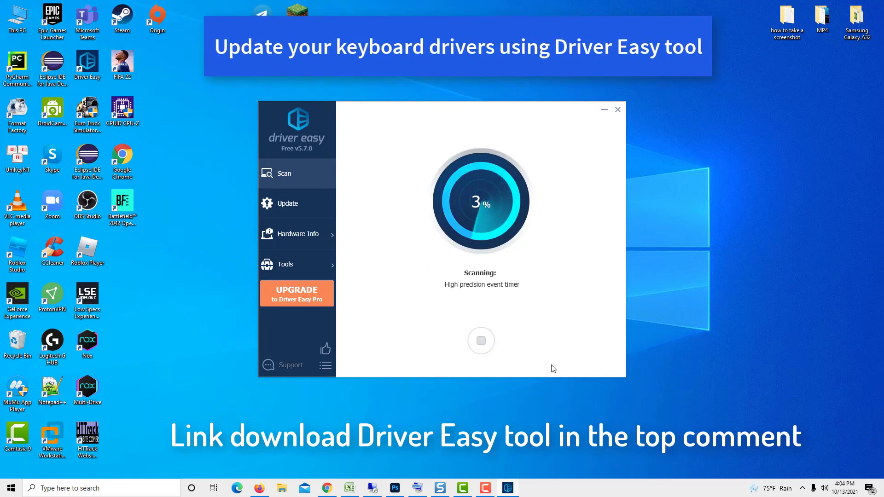